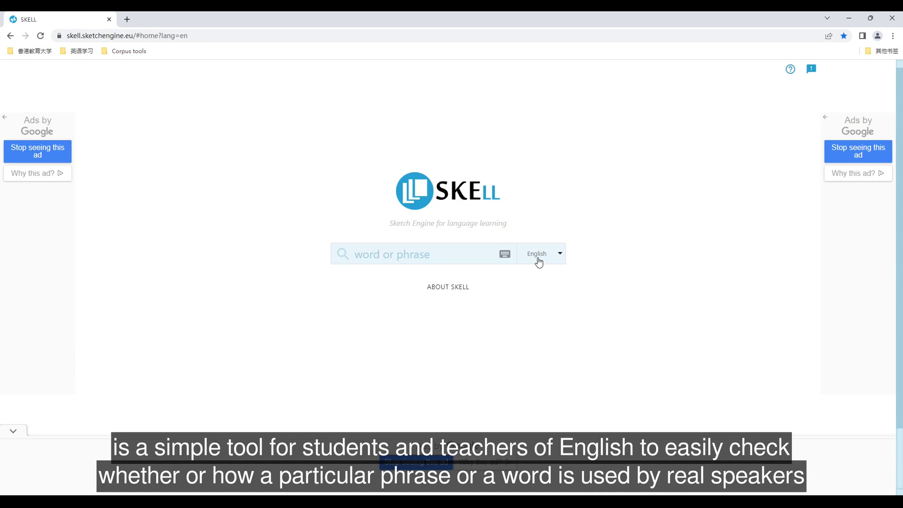
# - Choose English as the search language and enter 'work' to view the available search functions
pyautogui.click(539, 261)
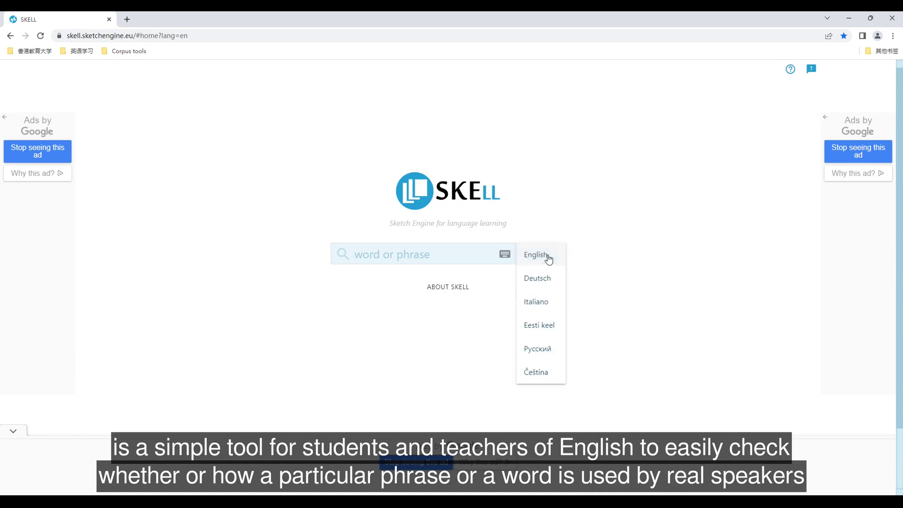
pyautogui.click(555, 257)
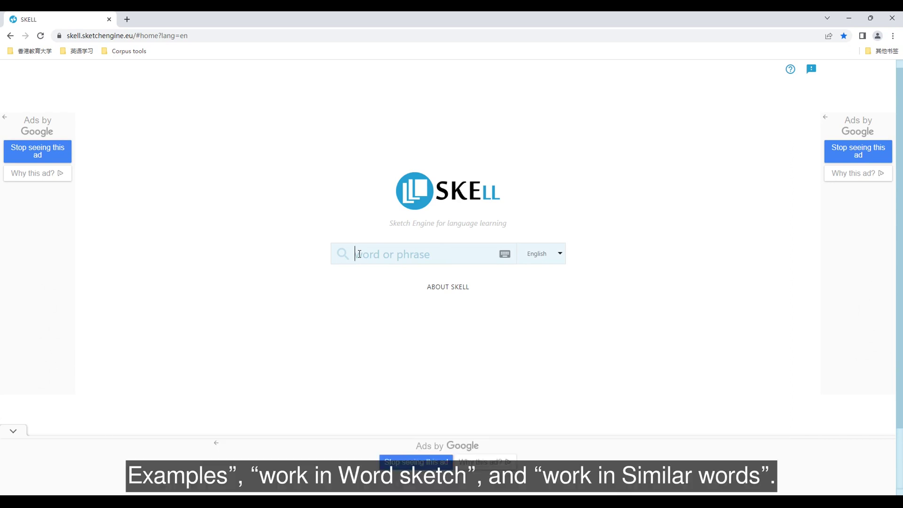
pyautogui.write('work')
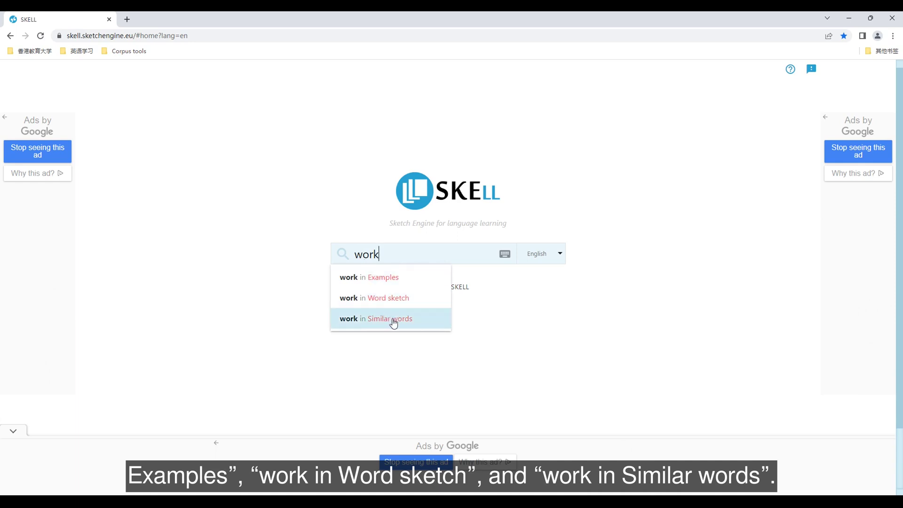
pyautogui.click(487, 314)
# - Open the About SKELL page and read the introduction down to the descriptions of the search functions
pyautogui.click(464, 288)
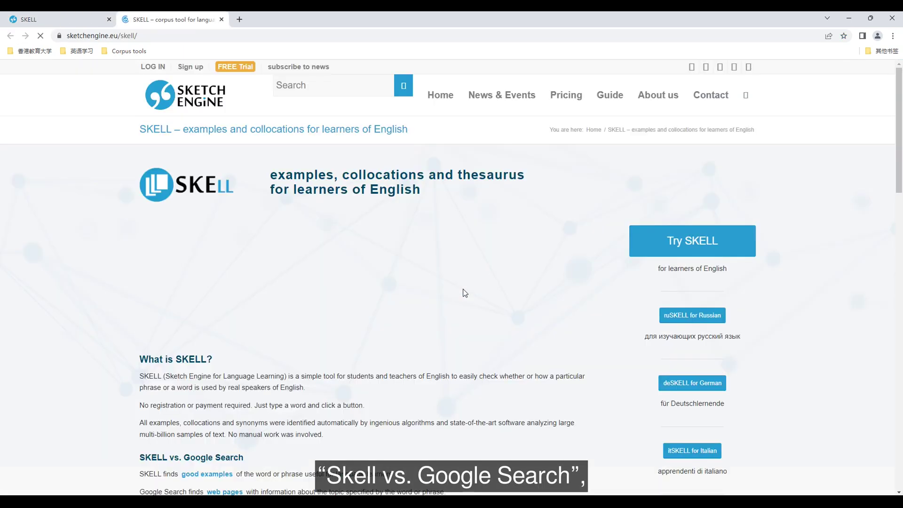
pyautogui.scroll(-1, 226, 296)
pyautogui.scroll(-2, 203, 280)
pyautogui.scroll(-2, 181, 266)
pyautogui.scroll(-5, 214, 272)
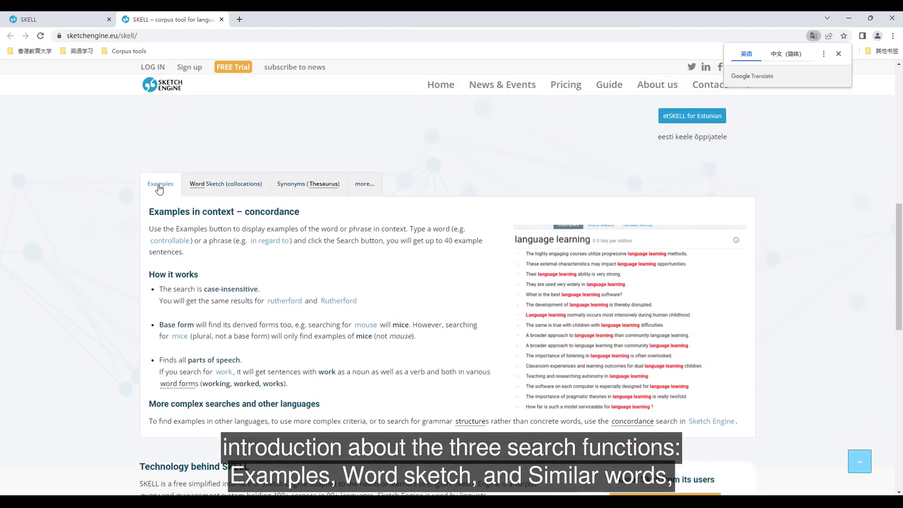
# - View the Word Sketch (collocations) and Synonyms (Thesaurus) descriptions, continuing to the sections below them
pyautogui.click(197, 186)
pyautogui.click(289, 188)
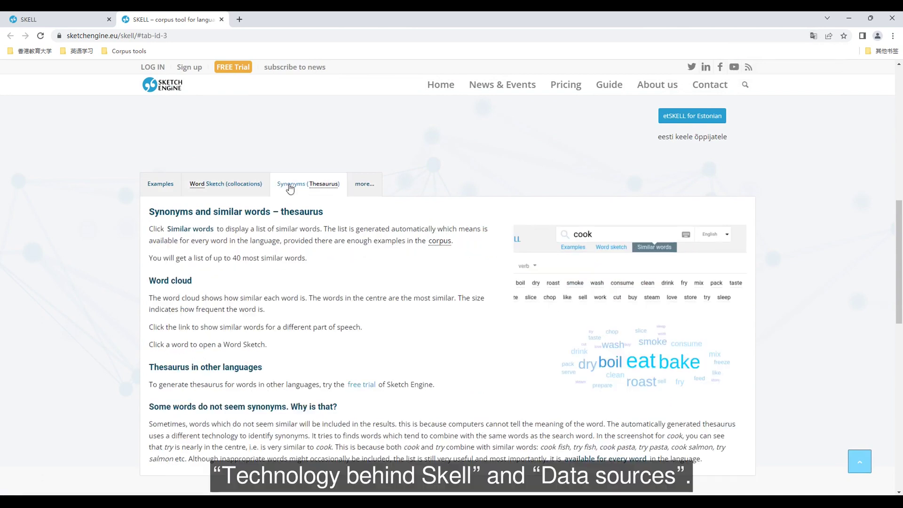
pyautogui.scroll(-1, 248, 221)
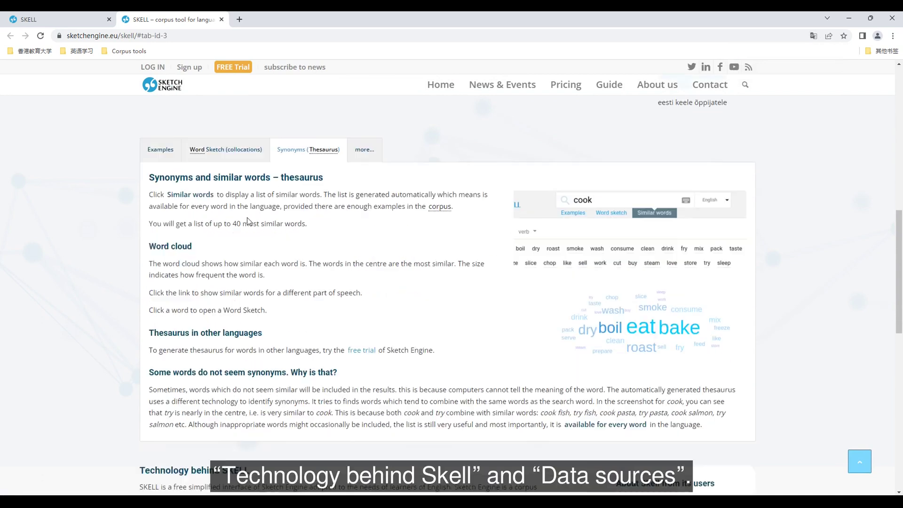
pyautogui.scroll(-5, 247, 221)
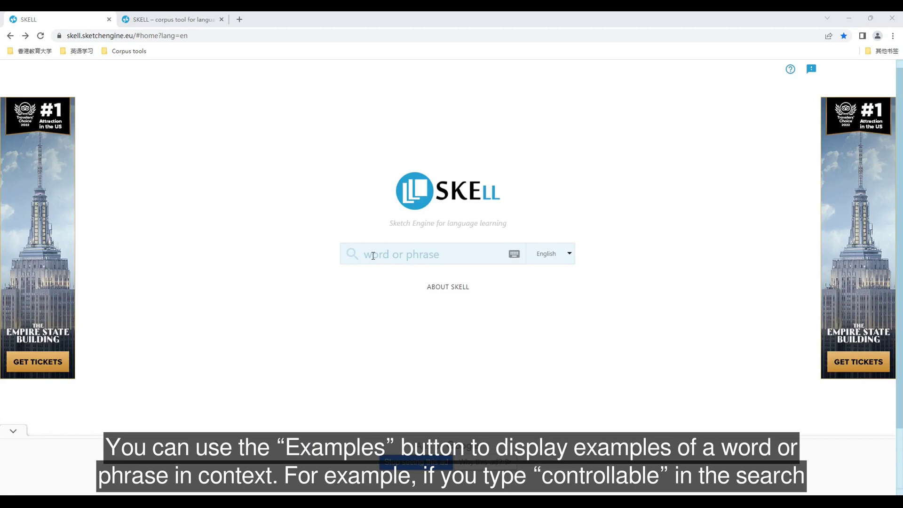
# - Search for 'controllable' in Examples on the SKELL home page and review its frequency and example sentences
pyautogui.click(373, 255)
pyautogui.write('contr')
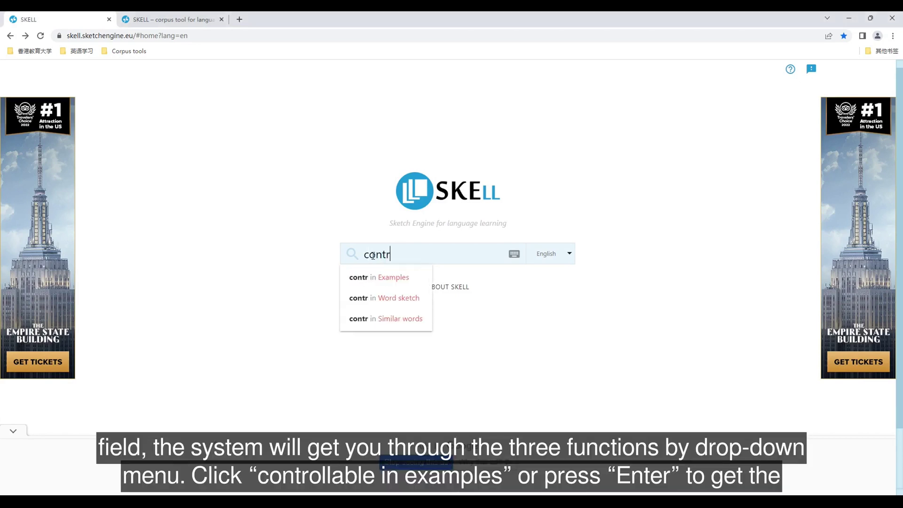
pyautogui.write('ollable')
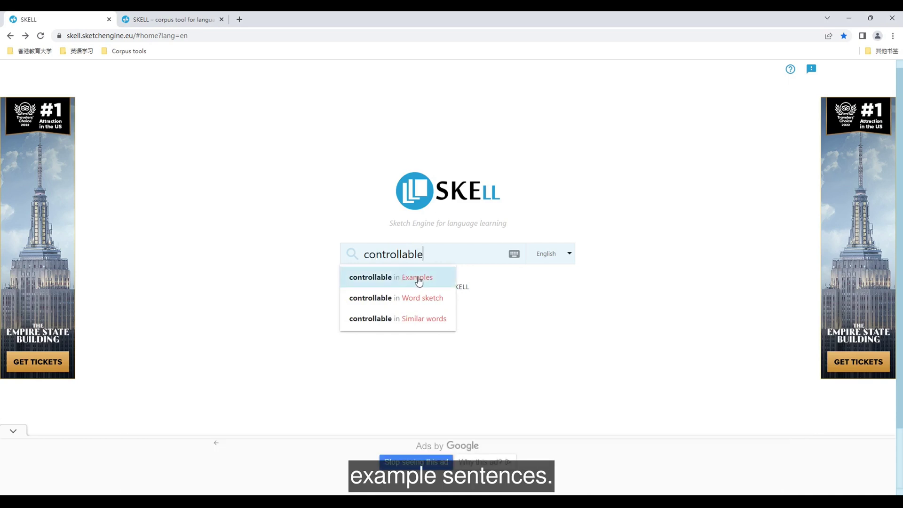
pyautogui.click(419, 281)
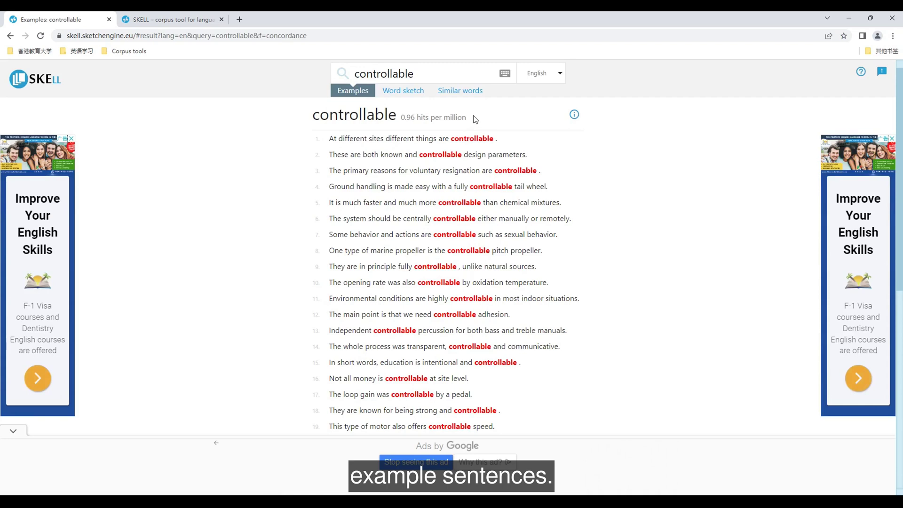
pyautogui.moveTo(473, 118); pyautogui.dragTo(401, 116)
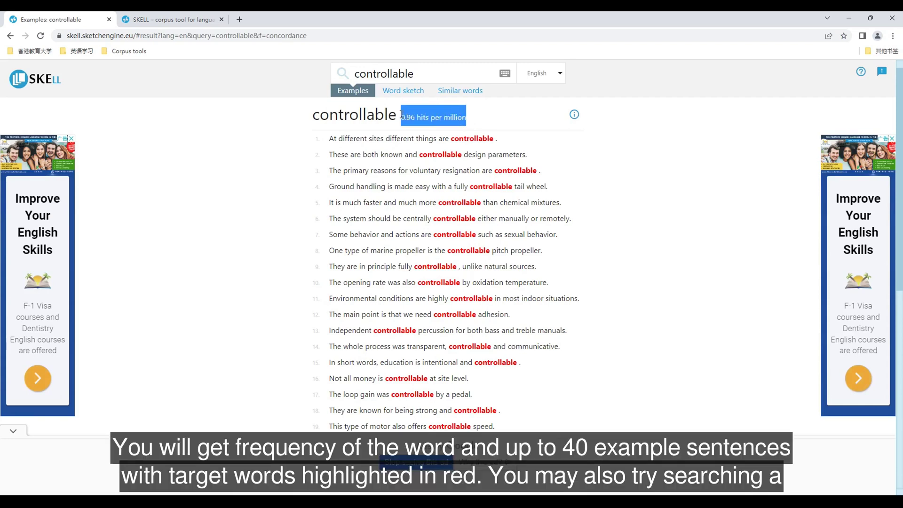
pyautogui.scroll(-8, 425, 154)
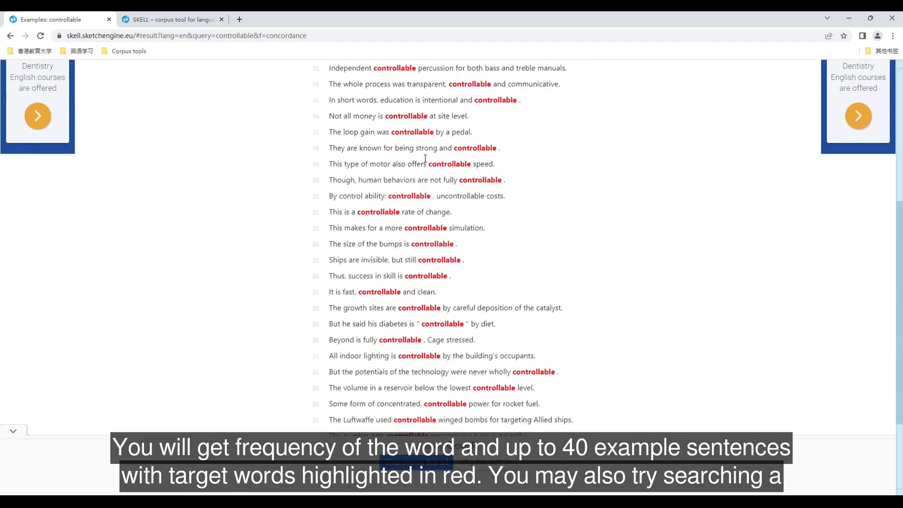
pyautogui.scroll(8, 425, 162)
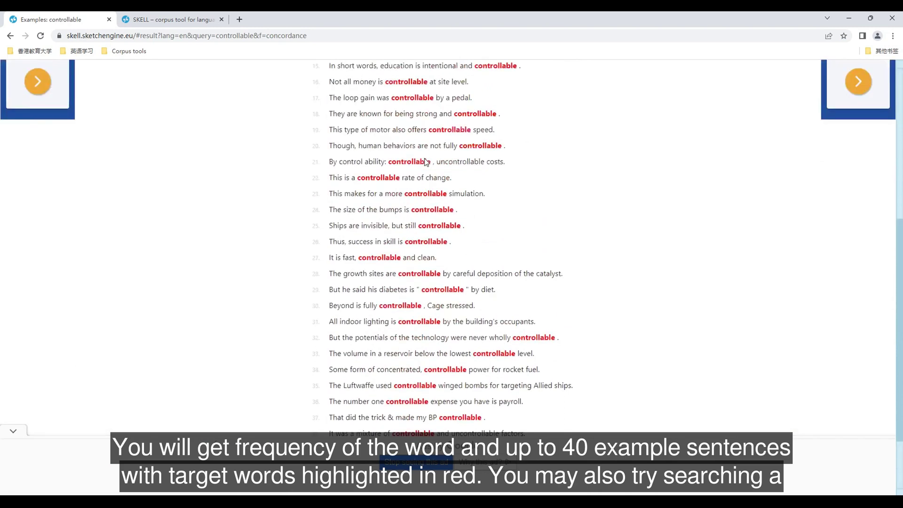
# - Search for the phrase 'in regard to' in Examples and review its frequency and example sentences
pyautogui.moveTo(414, 74); pyautogui.dragTo(355, 74)
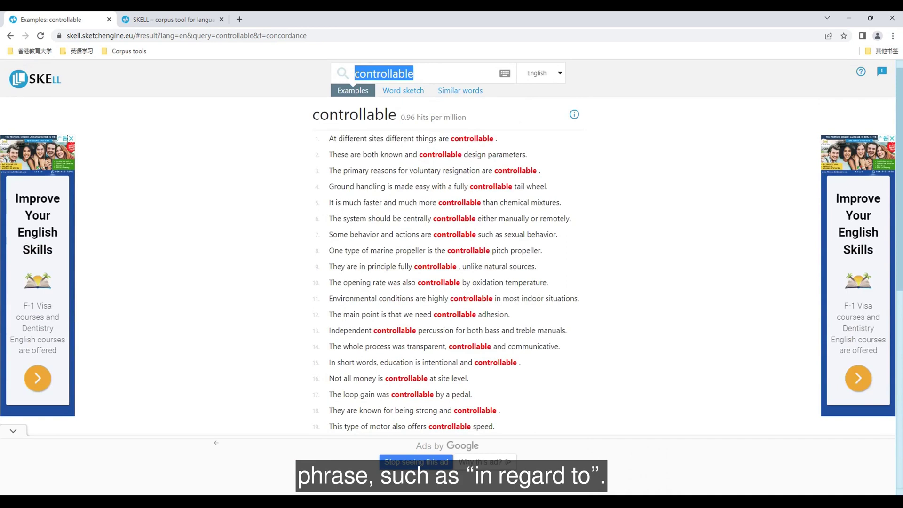
pyautogui.write('in regard')
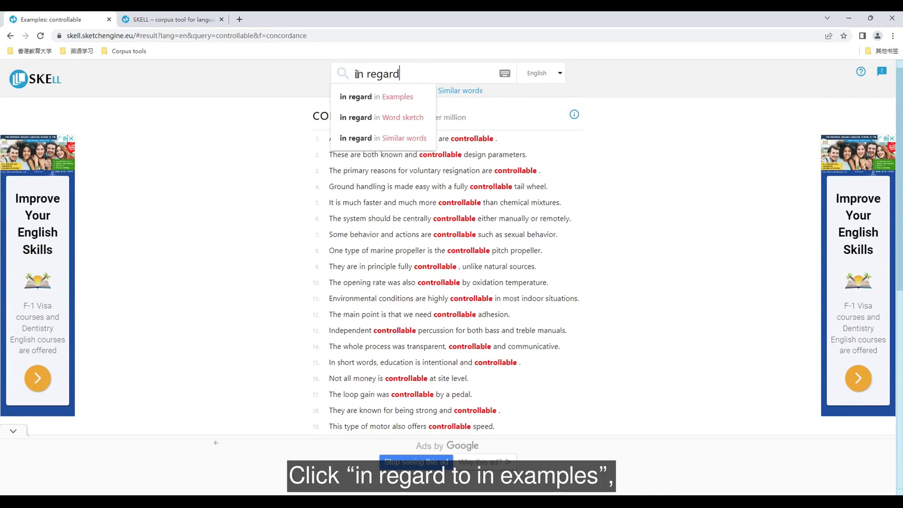
pyautogui.write(' to')
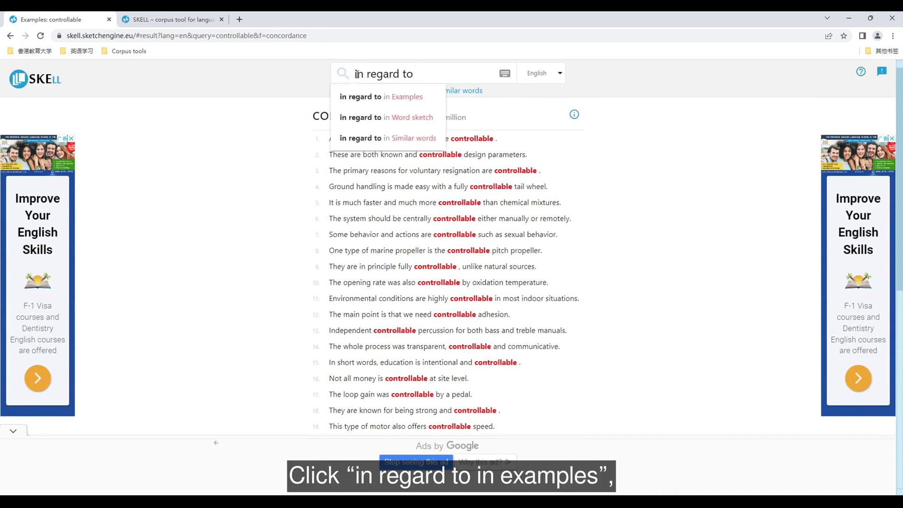
pyautogui.click(369, 96)
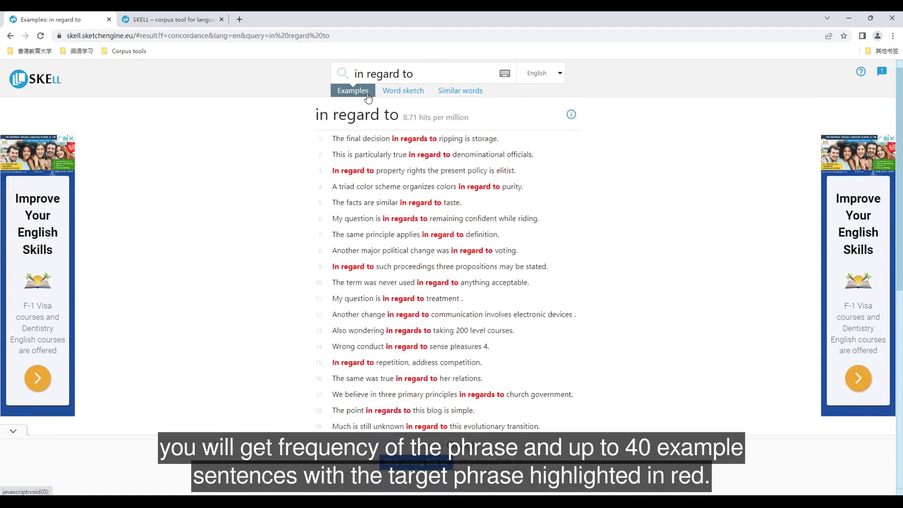
pyautogui.moveTo(403, 118); pyautogui.dragTo(480, 120)
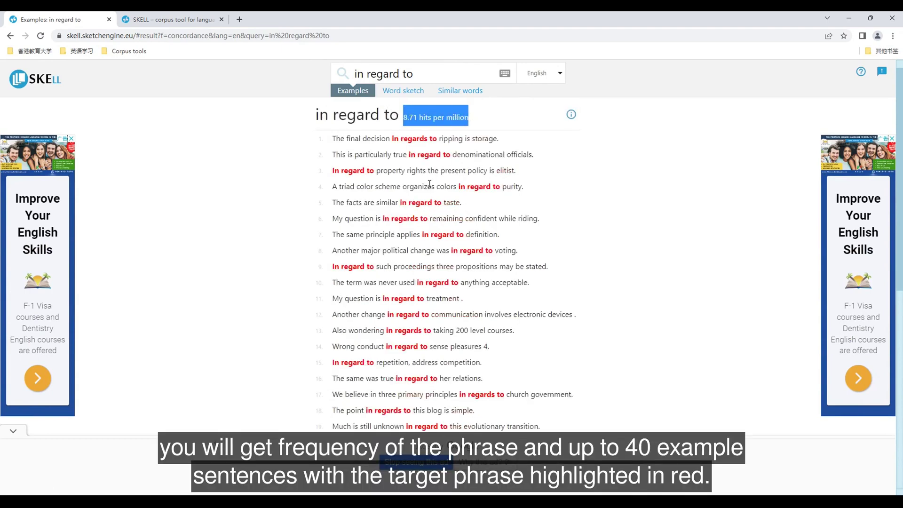
pyautogui.scroll(-8, 430, 184)
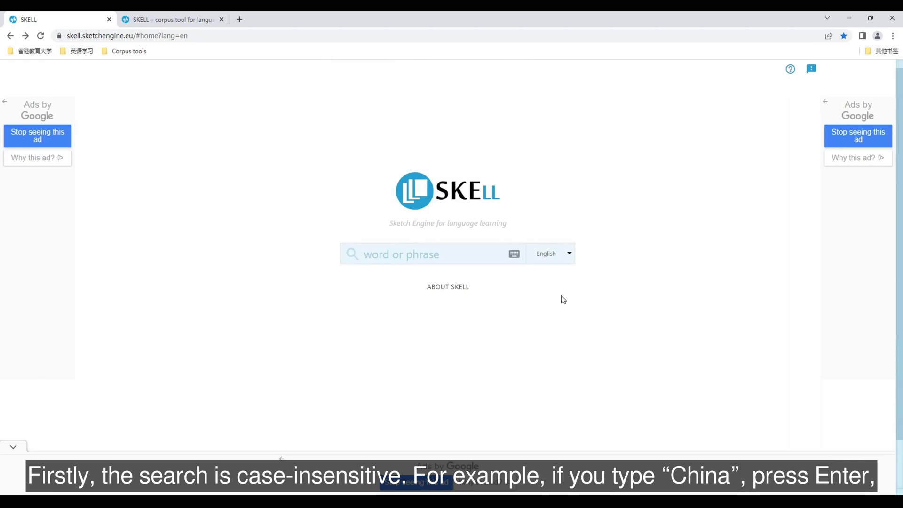
# - Search for 'China' with a capital C from the SKELL home page and highlight its frequency in the Examples results
pyautogui.click(373, 255)
pyautogui.write('China')
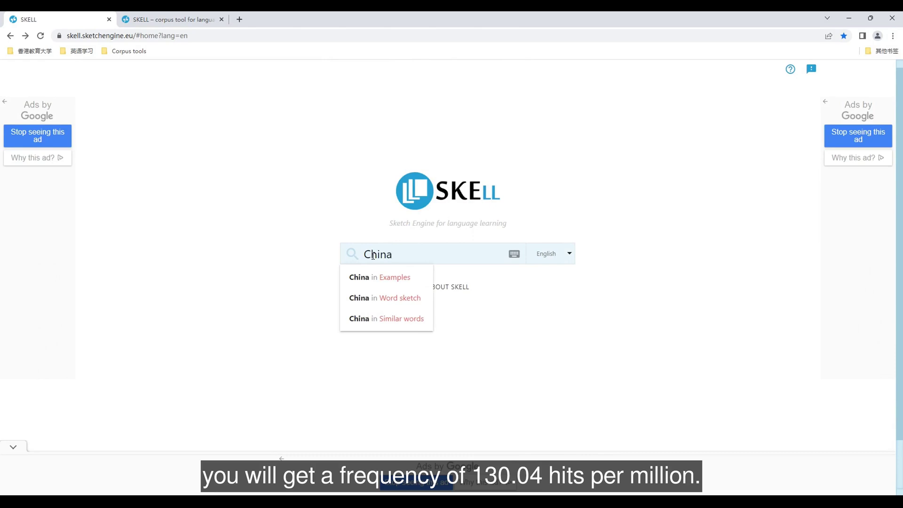
pyautogui.press('Return')
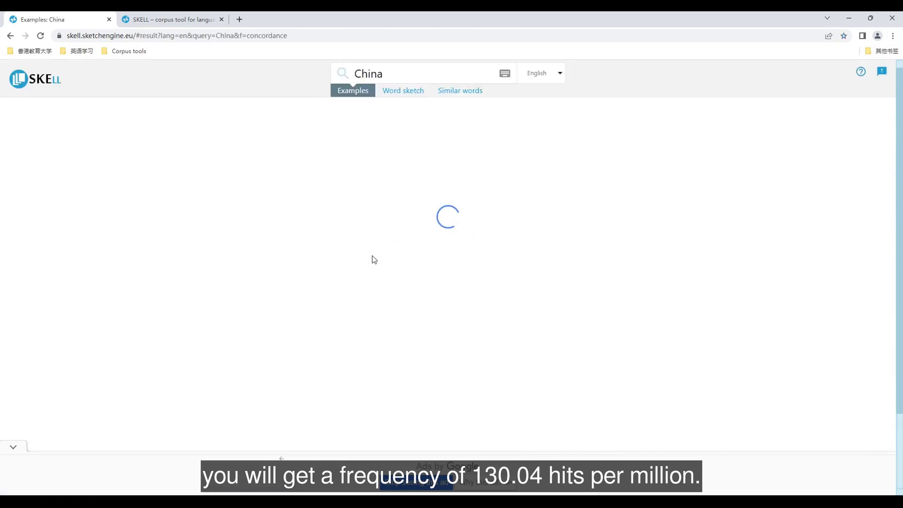
pyautogui.moveTo(336, 118); pyautogui.dragTo(416, 121)
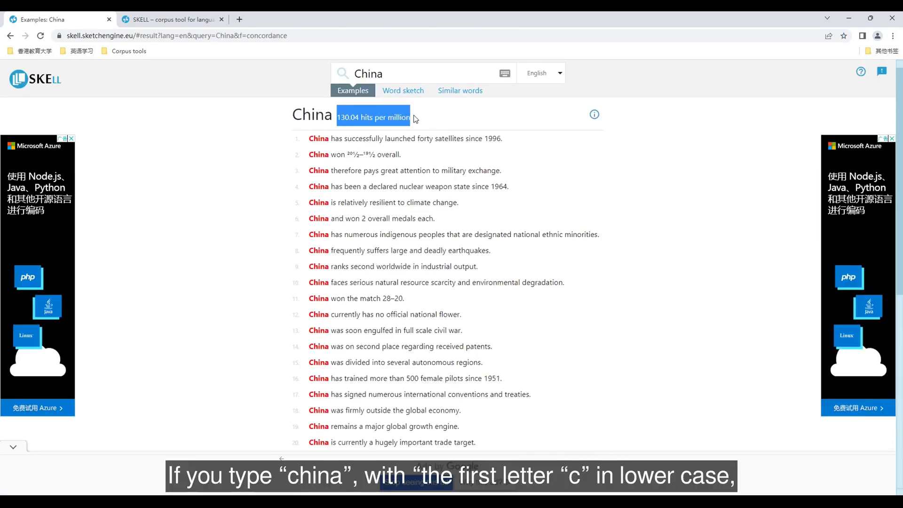
# - Change the search term to lower-case 'china' and run the Examples search again
pyautogui.moveTo(355, 73); pyautogui.dragTo(361, 74)
pyautogui.write('c')
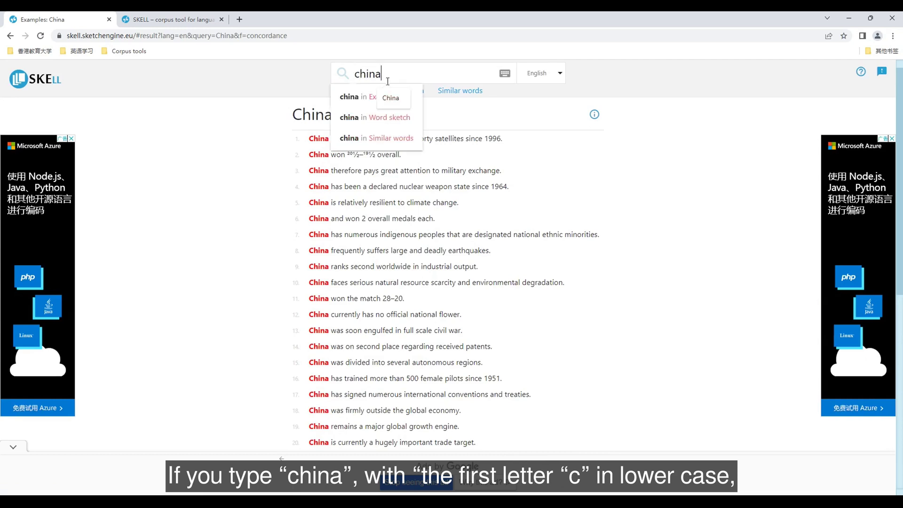
pyautogui.press('End')
pyautogui.press('Return')
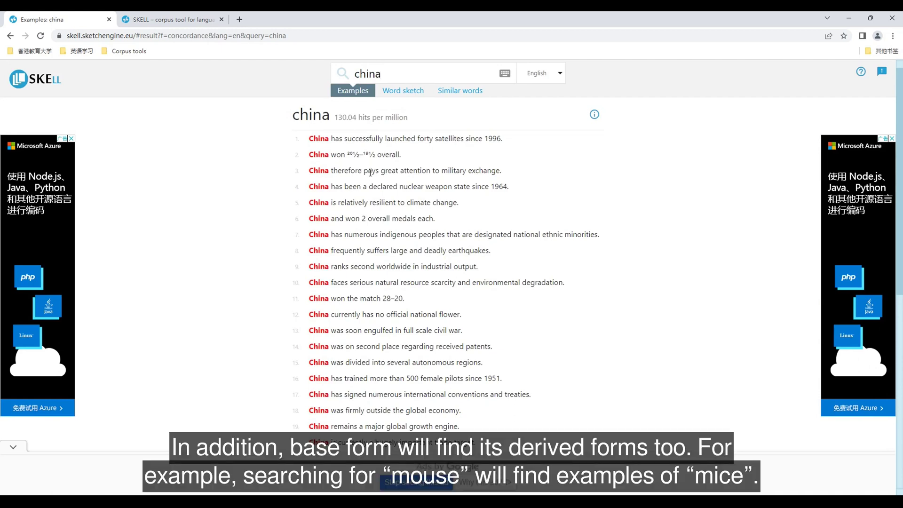
# - Search for 'mouse' in Examples and highlight the plural form in the first example sentence
pyautogui.moveTo(384, 73); pyautogui.dragTo(351, 74)
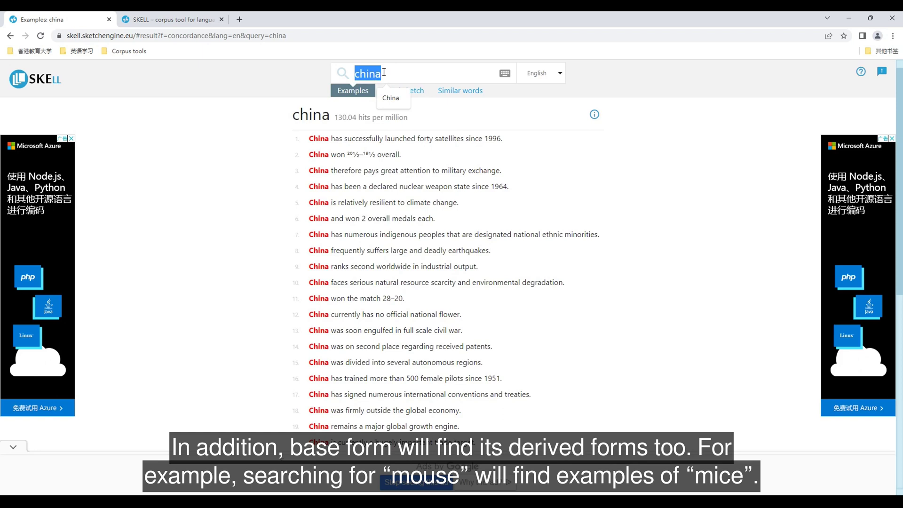
pyautogui.write('mouse')
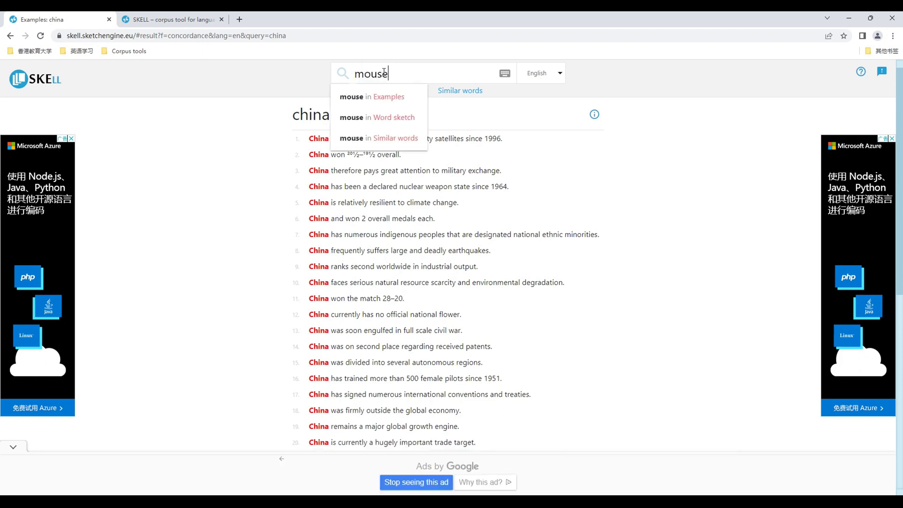
pyautogui.click(388, 105)
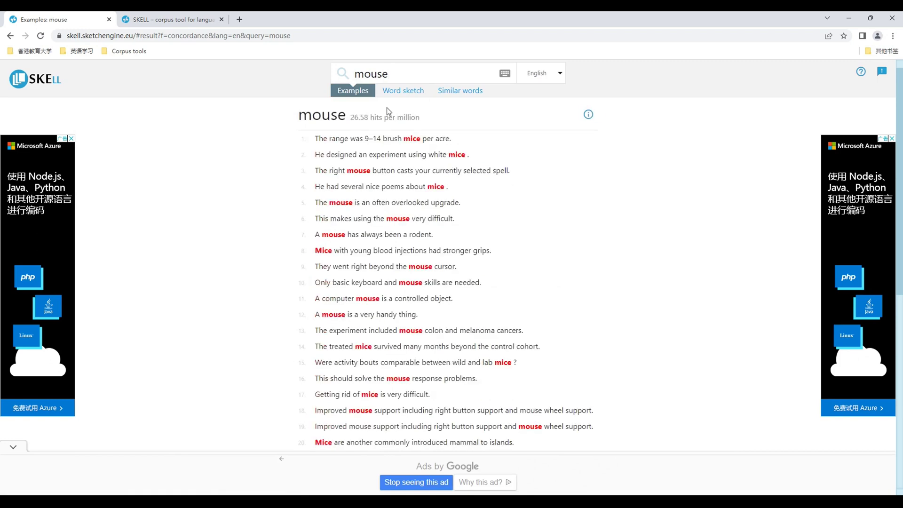
pyautogui.moveTo(406, 138); pyautogui.dragTo(421, 138)
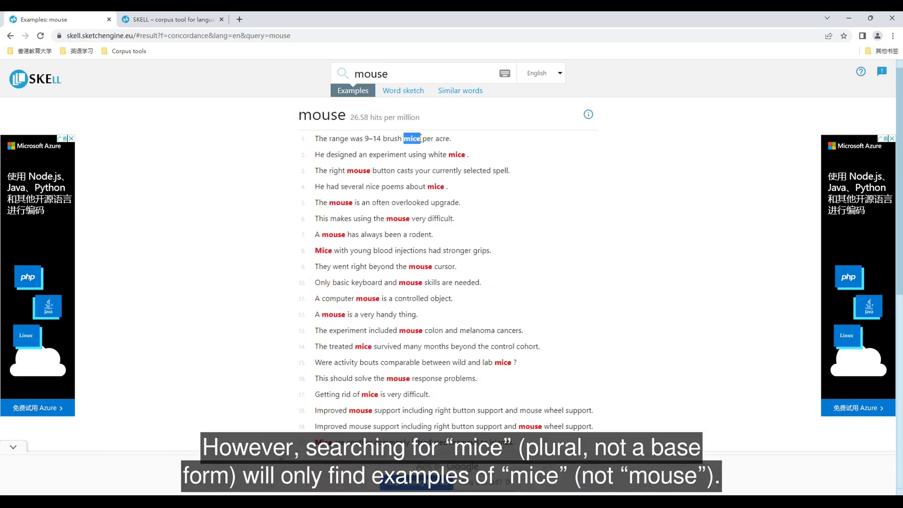
pyautogui.click(471, 150)
# - Search for 'mice' in Examples and look through the example sentences
pyautogui.moveTo(394, 73); pyautogui.dragTo(357, 70)
pyautogui.write('mice')
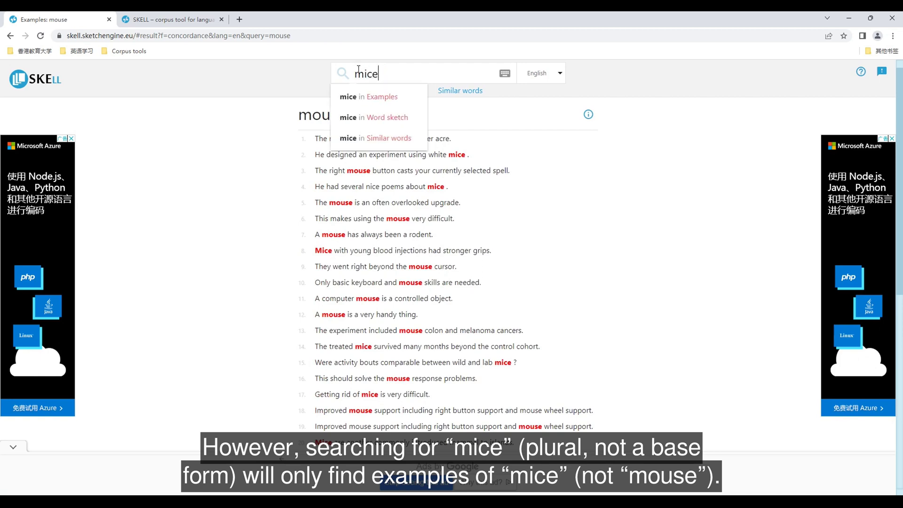
pyautogui.click(364, 93)
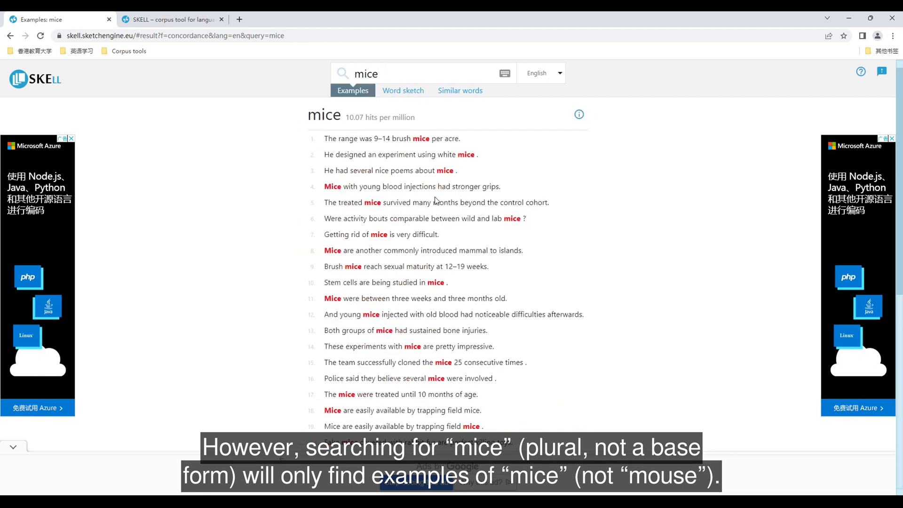
pyautogui.scroll(-5, 437, 202)
pyautogui.scroll(7, 436, 200)
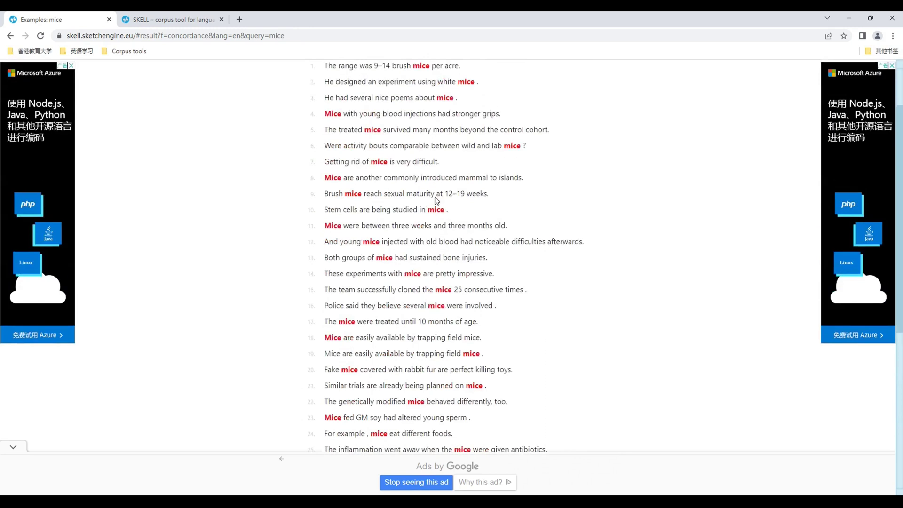
# - Replace the search term with 'work' and show its example sentences
pyautogui.moveTo(380, 74); pyautogui.dragTo(358, 74)
pyautogui.press('BackSpace')
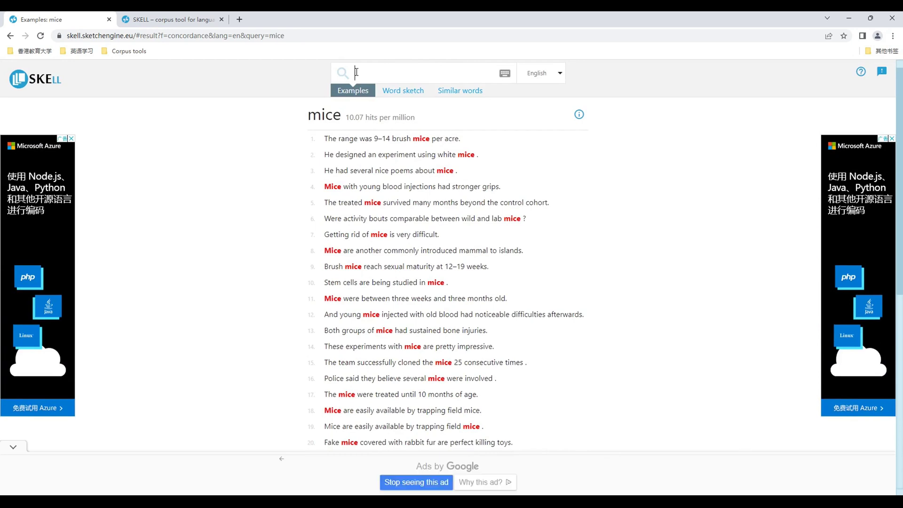
pyautogui.write('work')
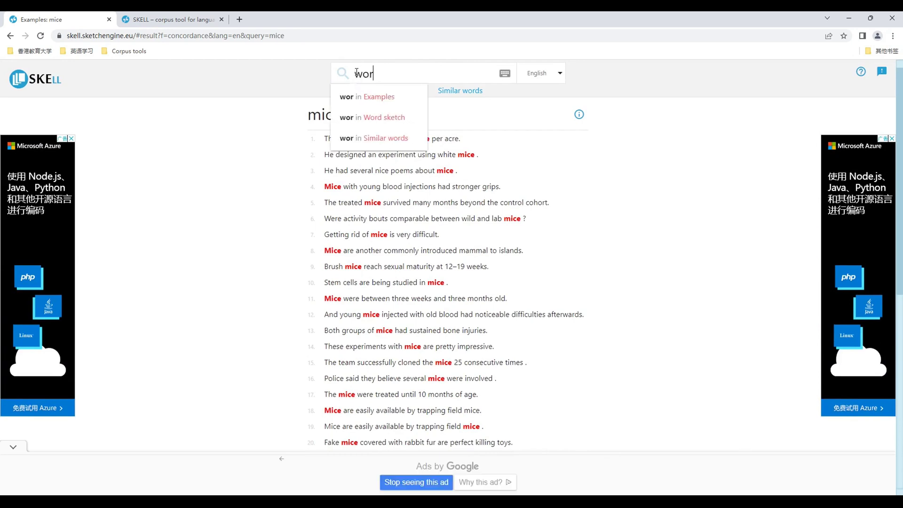
pyautogui.click(362, 97)
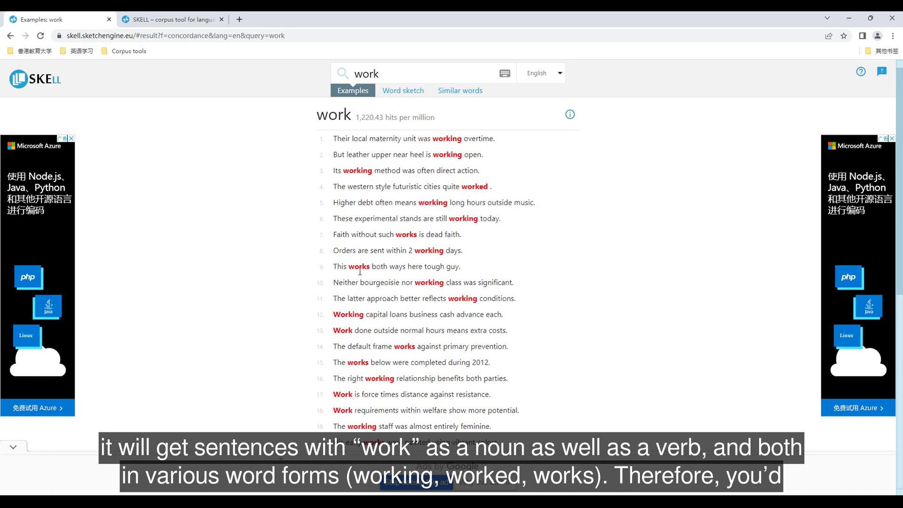
# - Highlight 'This works', 'Work done' and 'working' in the example sentences to compare the noun and verb forms of 'work'
pyautogui.moveTo(334, 267); pyautogui.dragTo(368, 267)
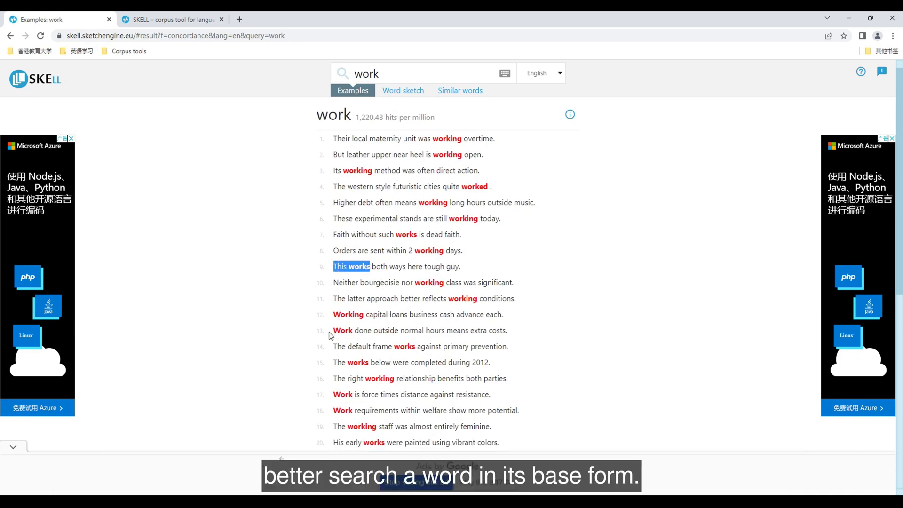
pyautogui.moveTo(334, 330); pyautogui.dragTo(368, 330)
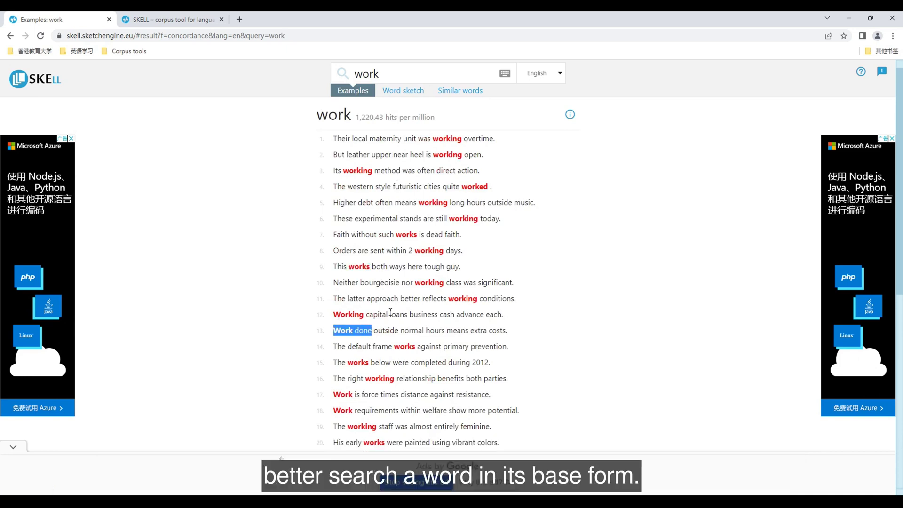
pyautogui.click(503, 257)
pyautogui.doubleClick(443, 154)
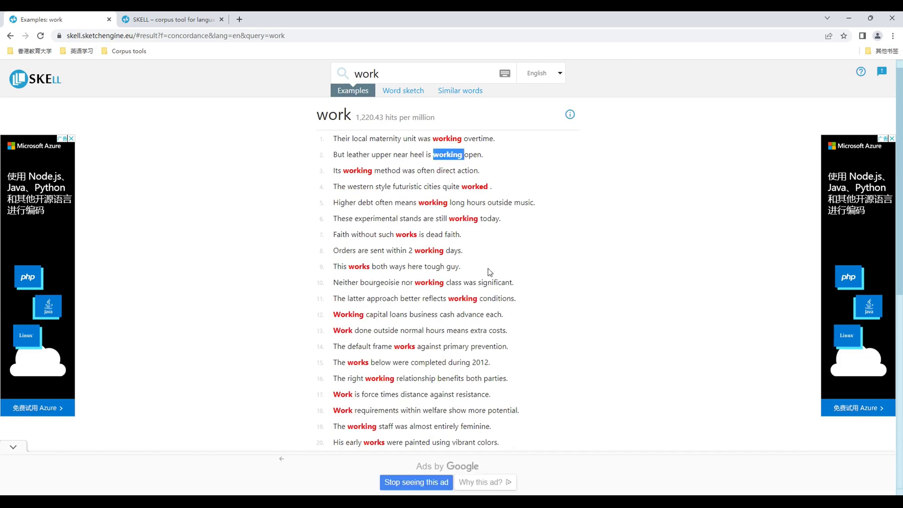
pyautogui.click(504, 267)
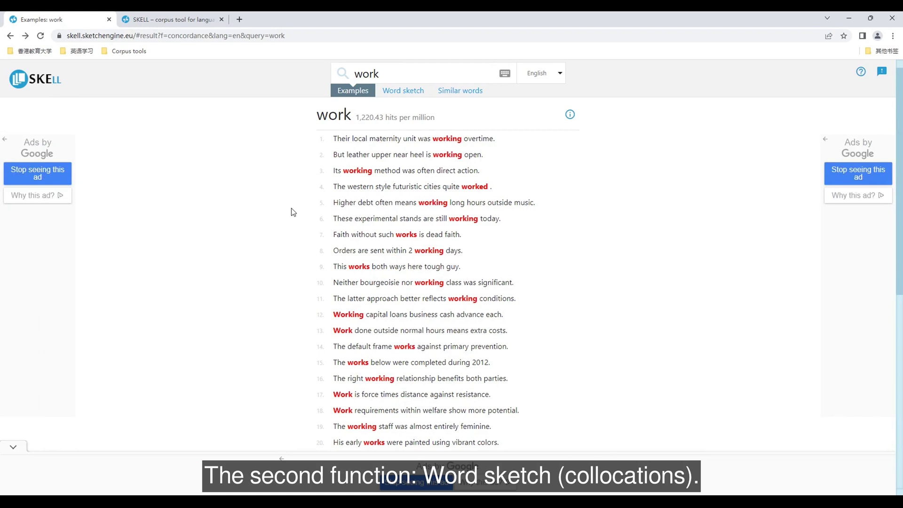
# - Switch to the Word sketch function and look up the collocations of 'mouse' in place of 'work'
pyautogui.click(412, 94)
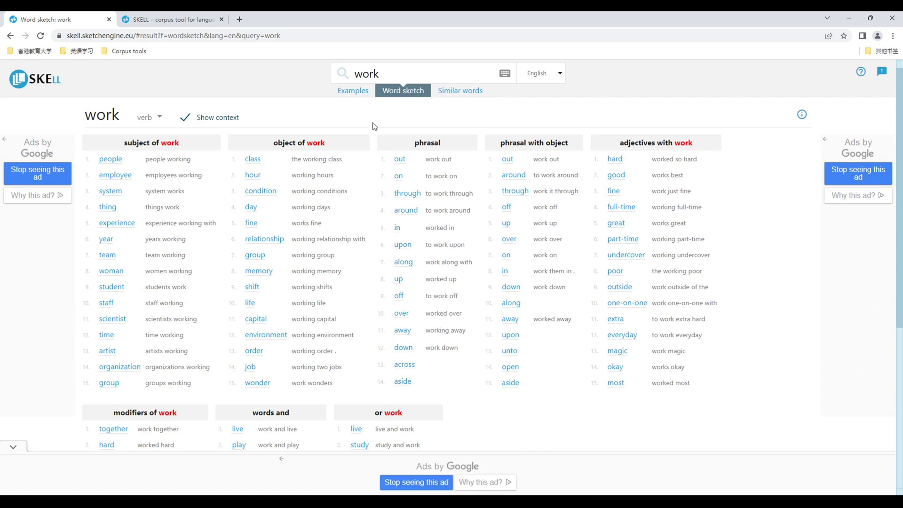
pyautogui.click(384, 73)
pyautogui.moveTo(384, 73); pyautogui.dragTo(353, 73)
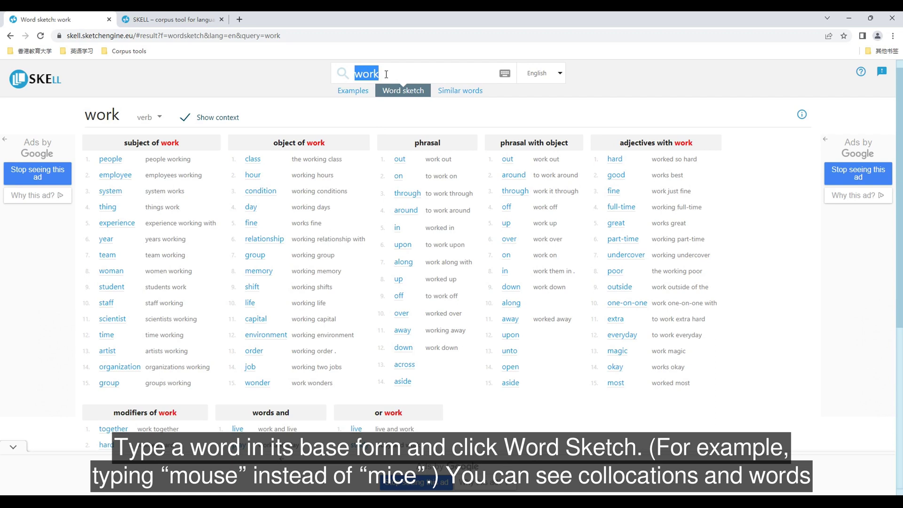
pyautogui.write('mouse')
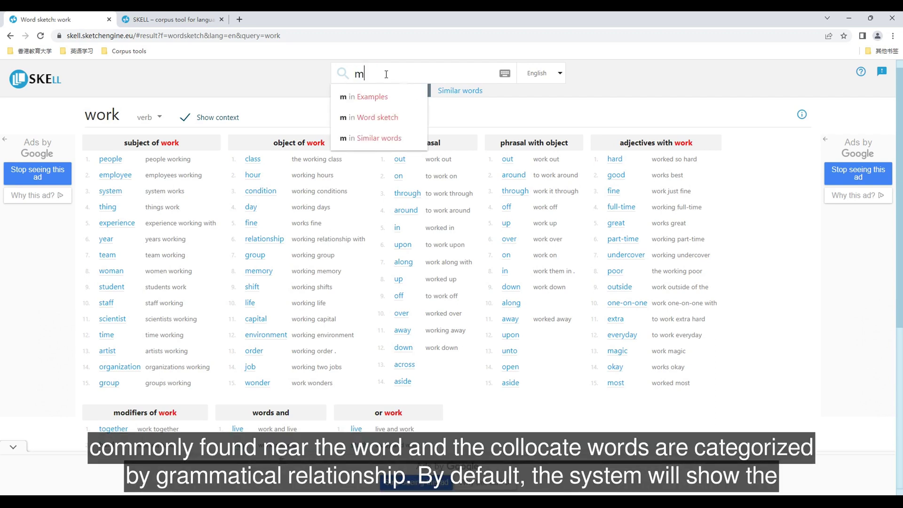
pyautogui.click(394, 121)
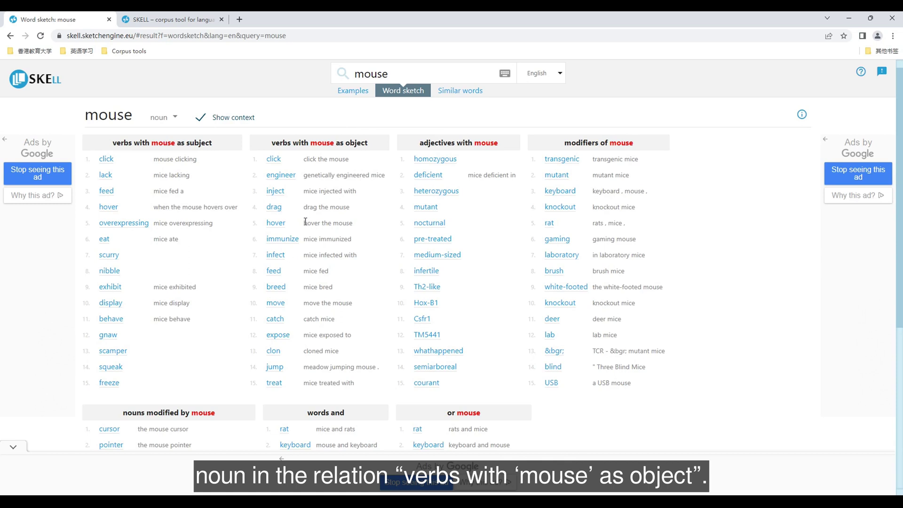
# - Highlight the collocation 'hover the mouse' and its relation heading 'verbs with mouse as object' in the word sketch
pyautogui.moveTo(303, 223); pyautogui.dragTo(371, 227)
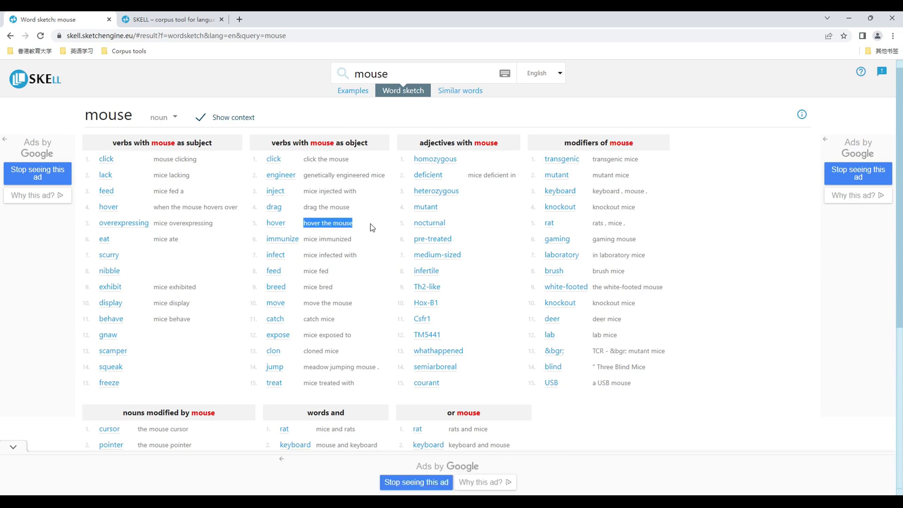
pyautogui.moveTo(272, 143); pyautogui.dragTo(379, 141)
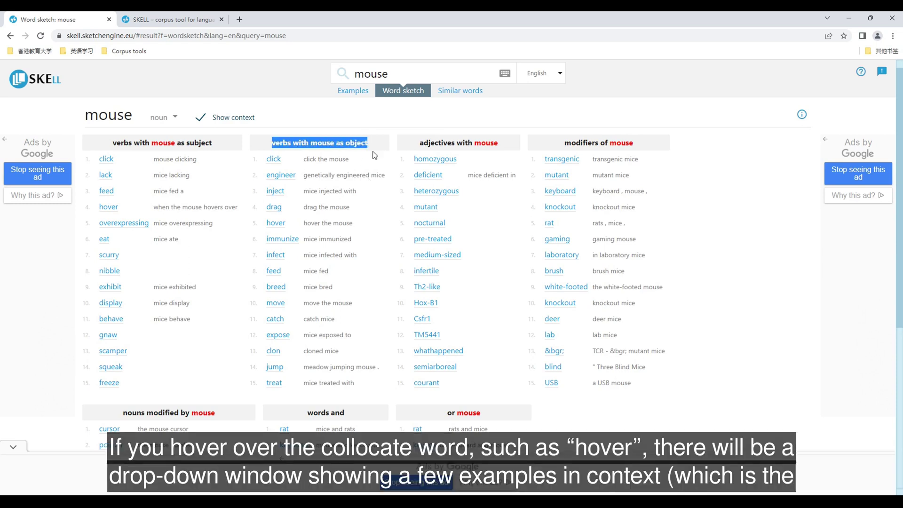
pyautogui.click(354, 223)
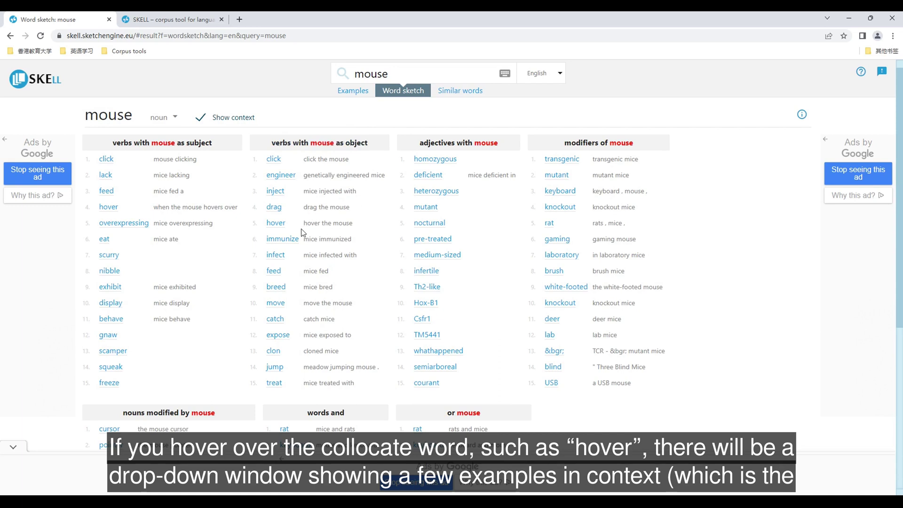
# - Preview the collocate 'hover' among the verbs with 'mouse' as object and highlight the preview's Examples and Similar words headings
pyautogui.moveTo(272, 226)
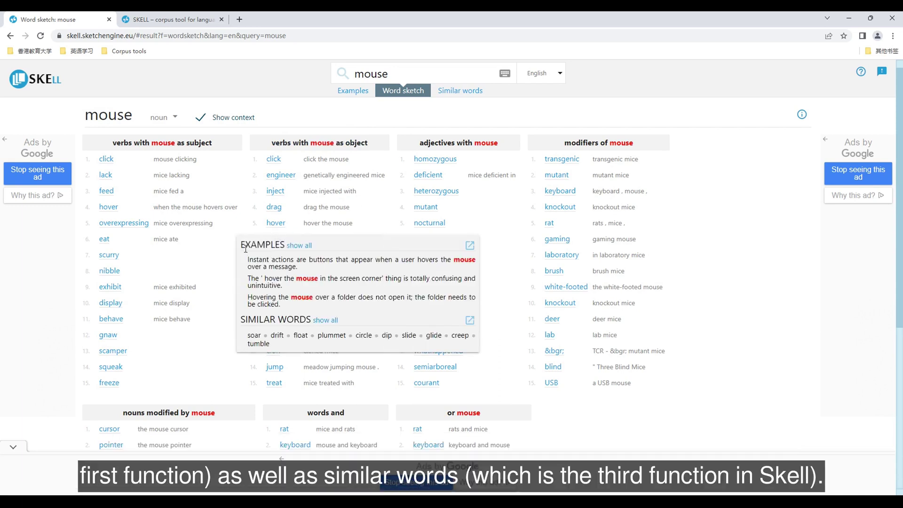
pyautogui.moveTo(241, 245); pyautogui.dragTo(285, 244)
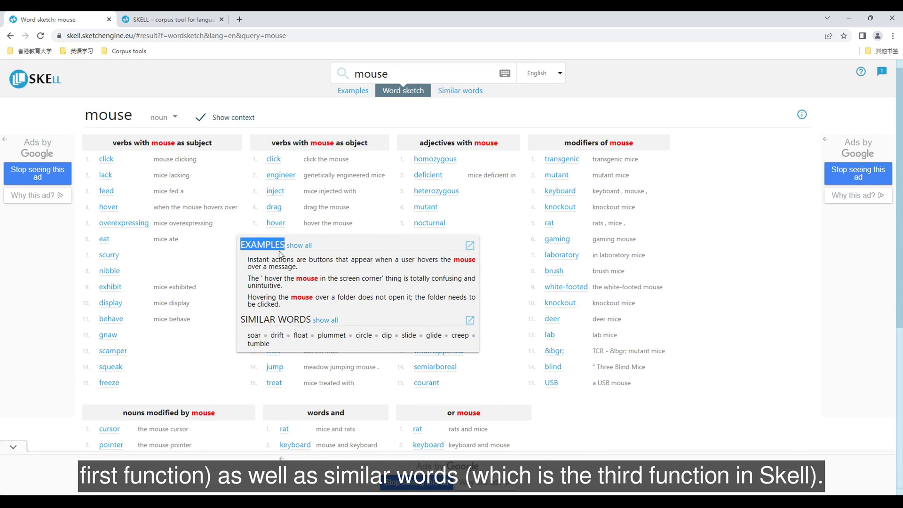
pyautogui.moveTo(241, 319); pyautogui.dragTo(311, 318)
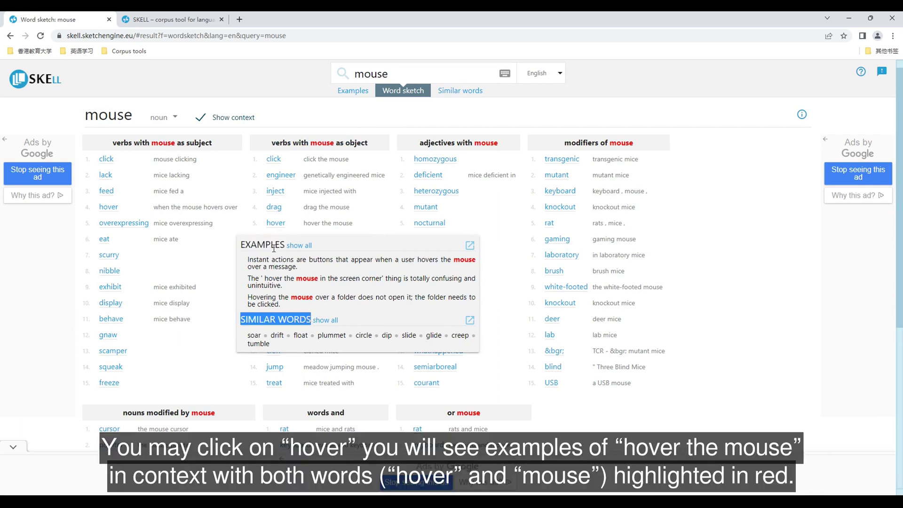
# - Show the example sentences for 'hover' + 'mouse' and highlight 'hovers the mouse' in the first sentence
pyautogui.click(274, 223)
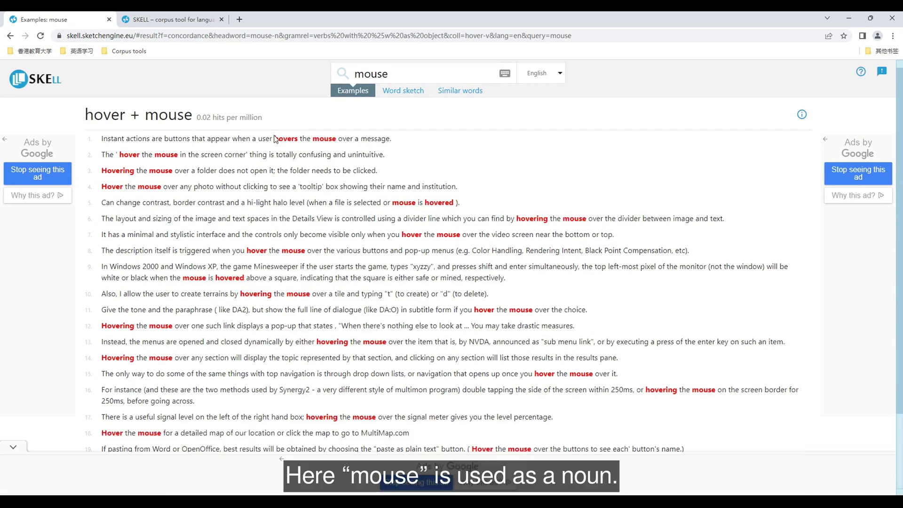
pyautogui.moveTo(274, 138); pyautogui.dragTo(337, 141)
pyautogui.click(338, 152)
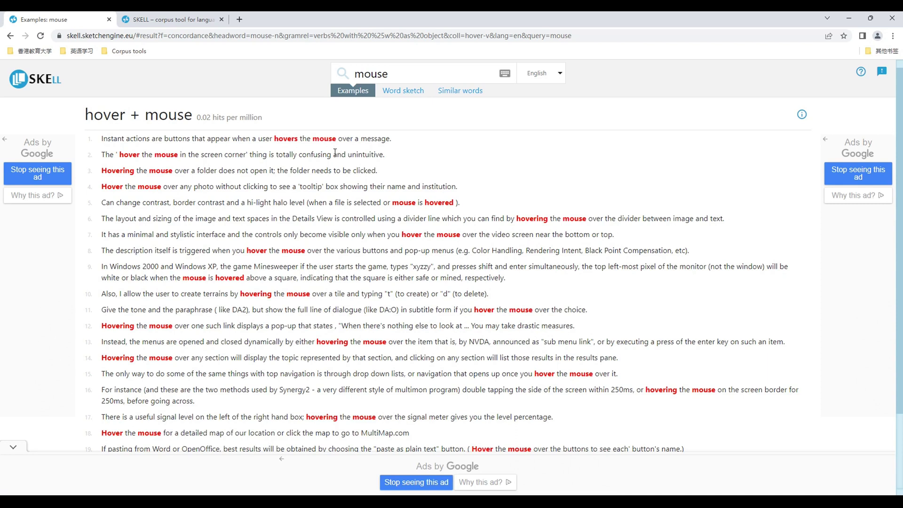
# - Return to the word sketch of 'mouse', hide the context phrases and switch the part of speech to verb
pyautogui.click(10, 36)
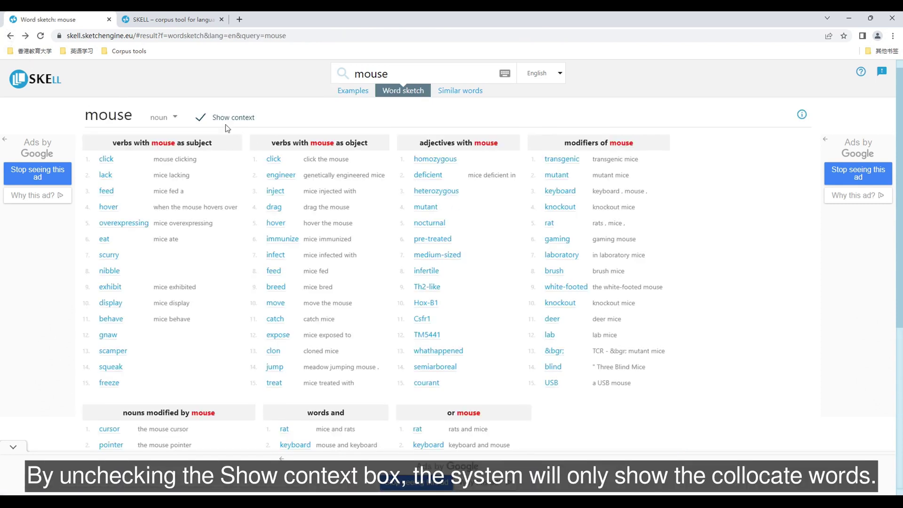
pyautogui.click(201, 117)
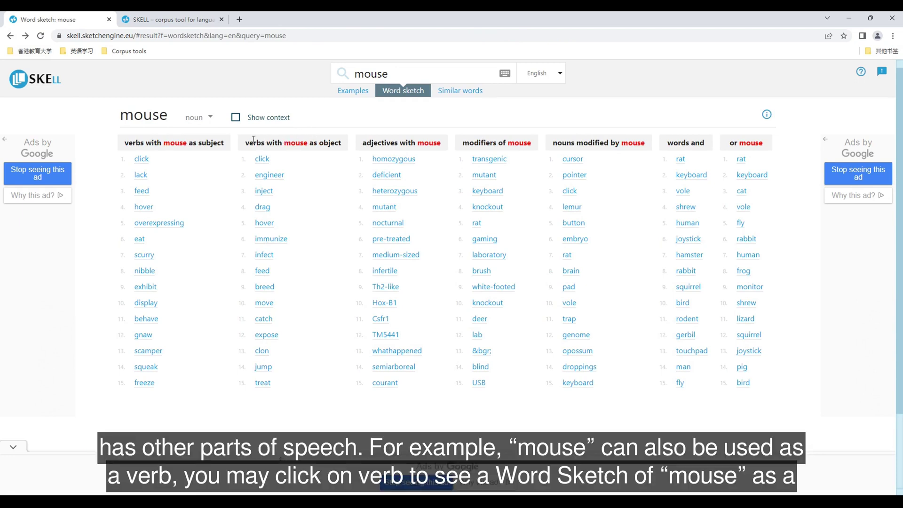
pyautogui.click(210, 119)
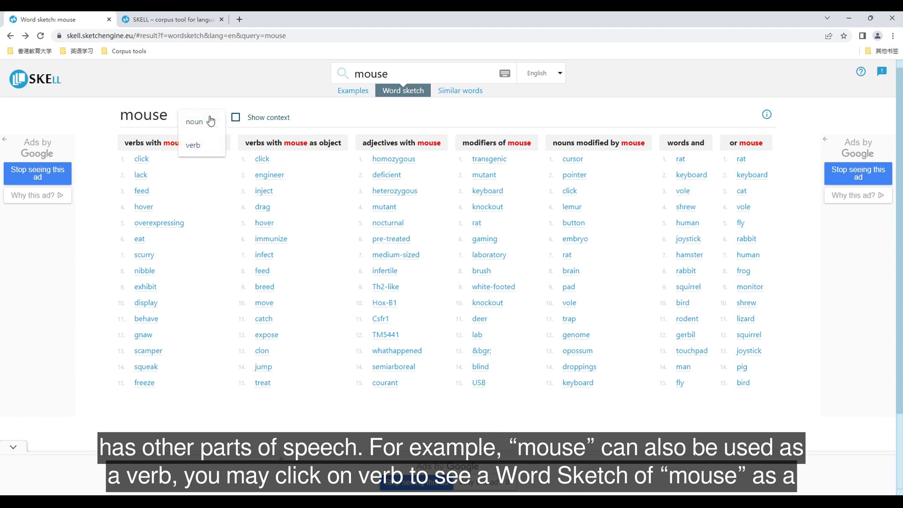
pyautogui.click(192, 146)
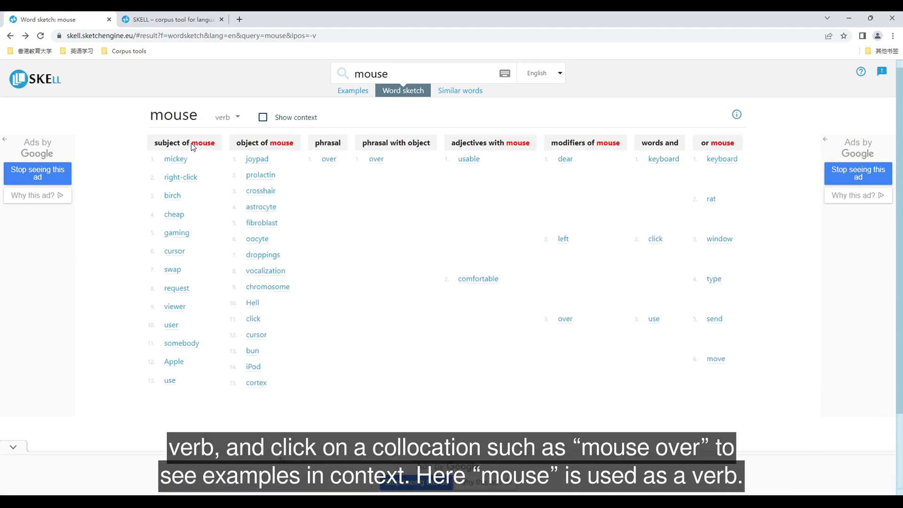
# - Turn the context phrases back on and show the example sentences for the phrasal collocation 'mouse over'
pyautogui.click(263, 117)
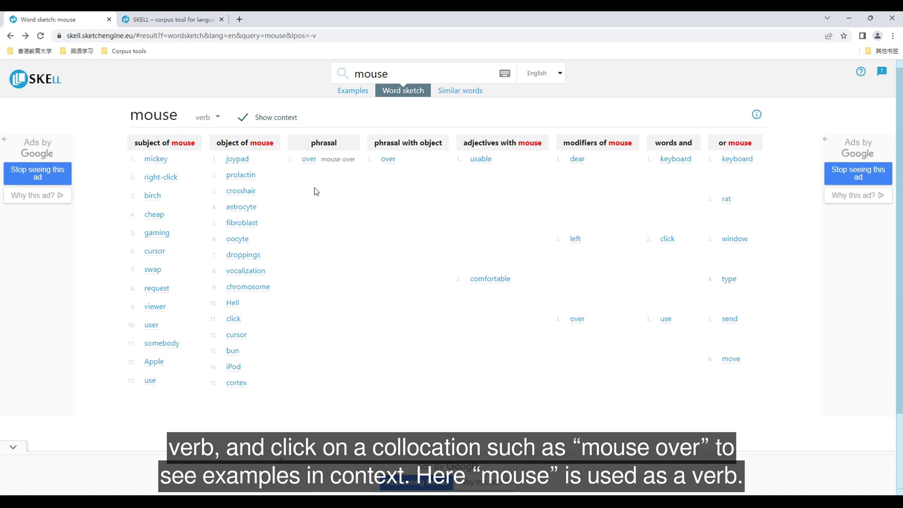
pyautogui.moveTo(311, 163)
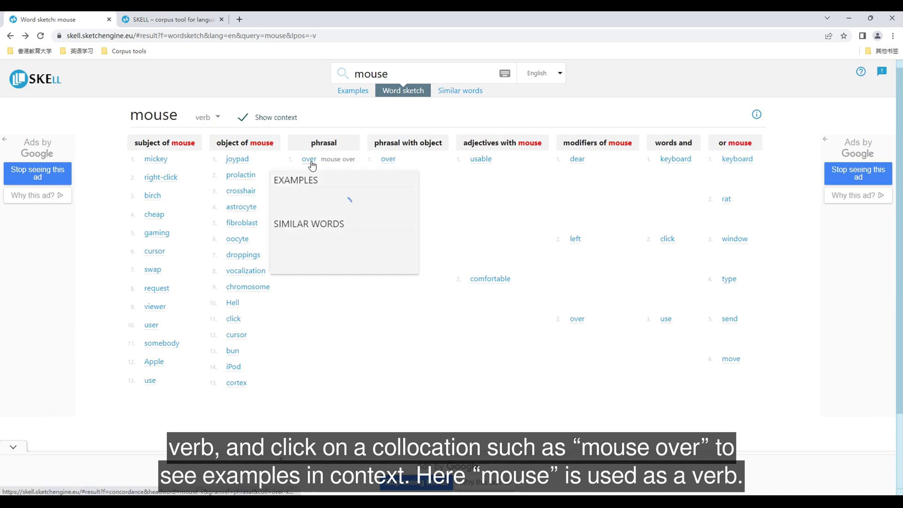
pyautogui.click(311, 163)
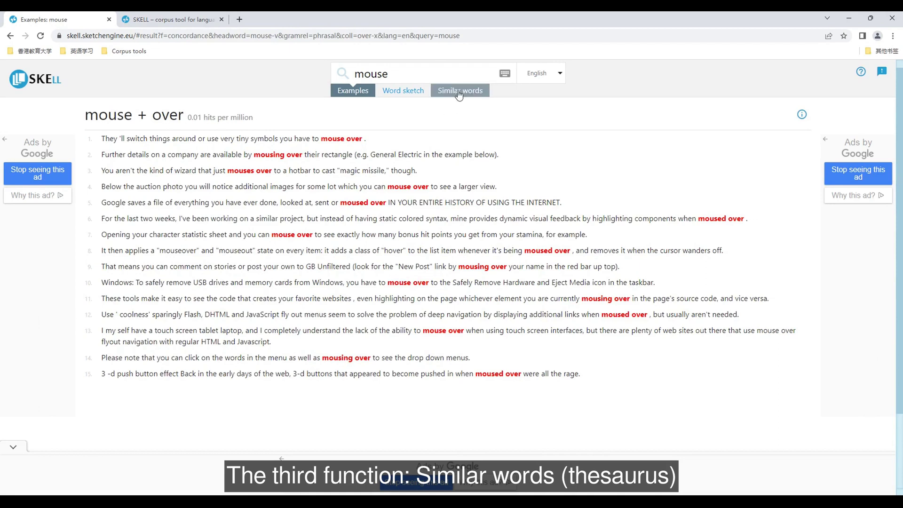
# - Replace the search term with 'cook' and display its similar words
pyautogui.doubleClick(345, 78)
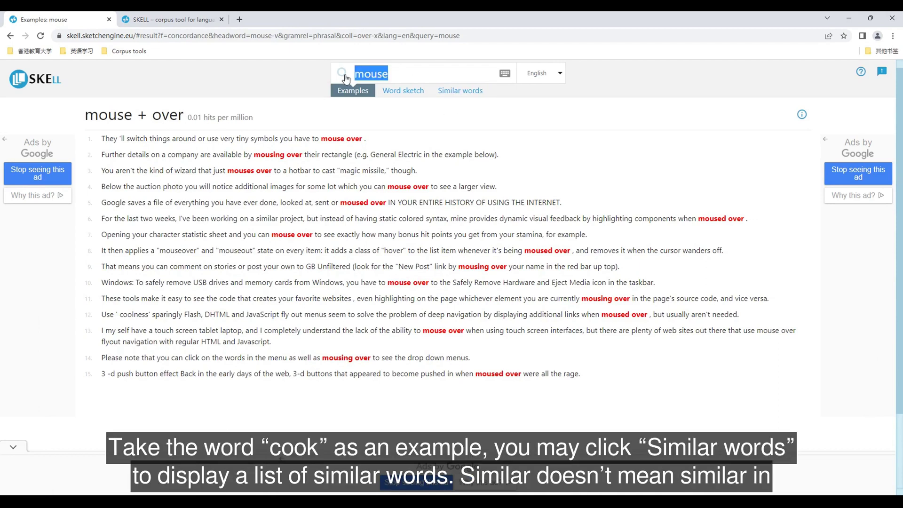
pyautogui.write('cook')
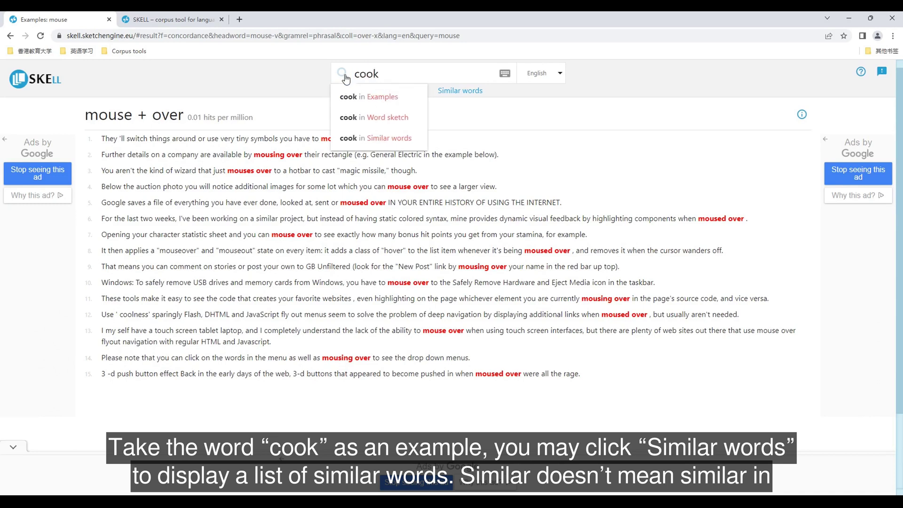
pyautogui.click(460, 93)
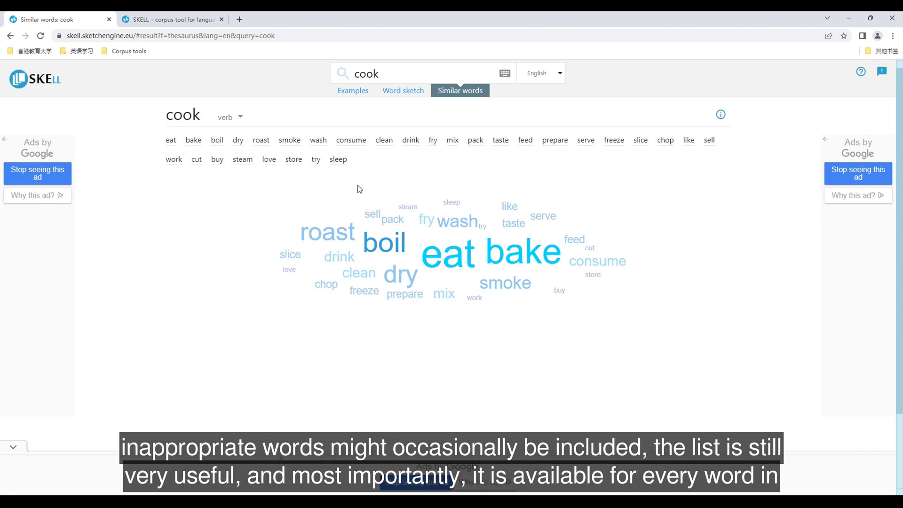
pyautogui.click(316, 161)
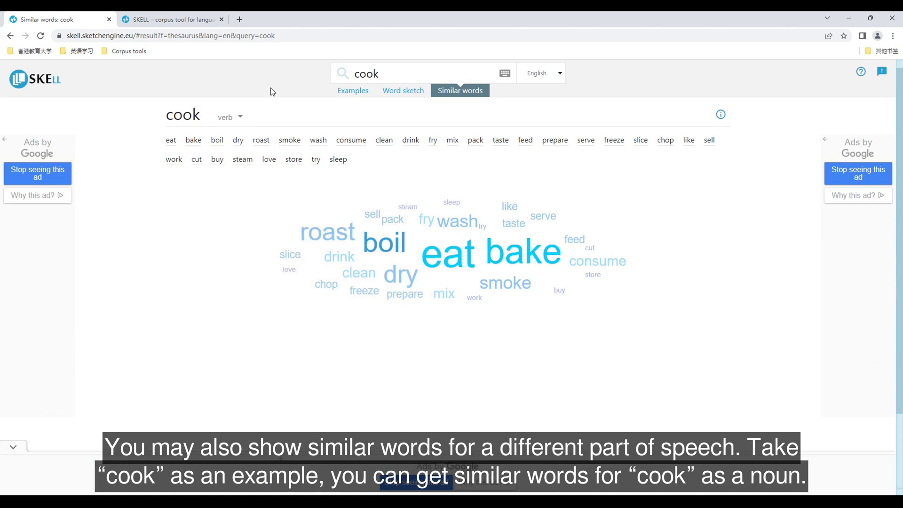
# - Switch the similar words of 'cook' to the noun and preview the examples and word sketch of 'chef'
pyautogui.click(241, 119)
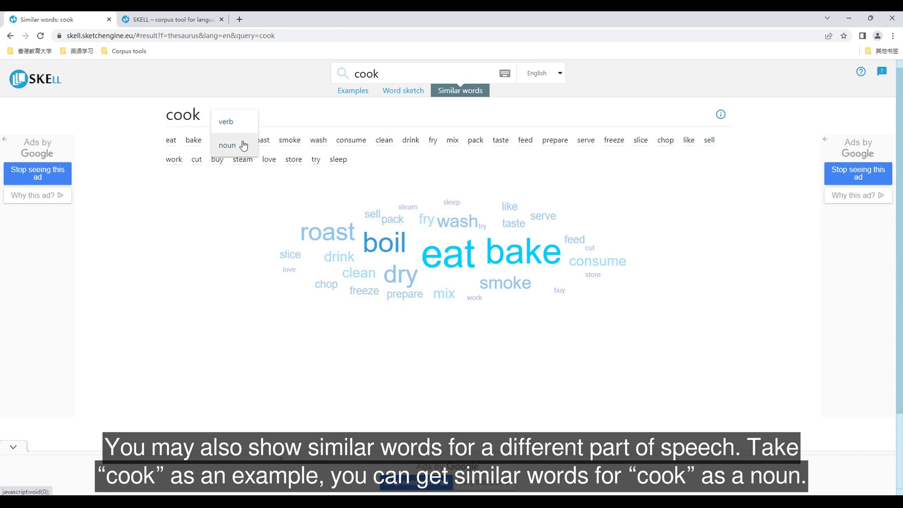
pyautogui.click(228, 146)
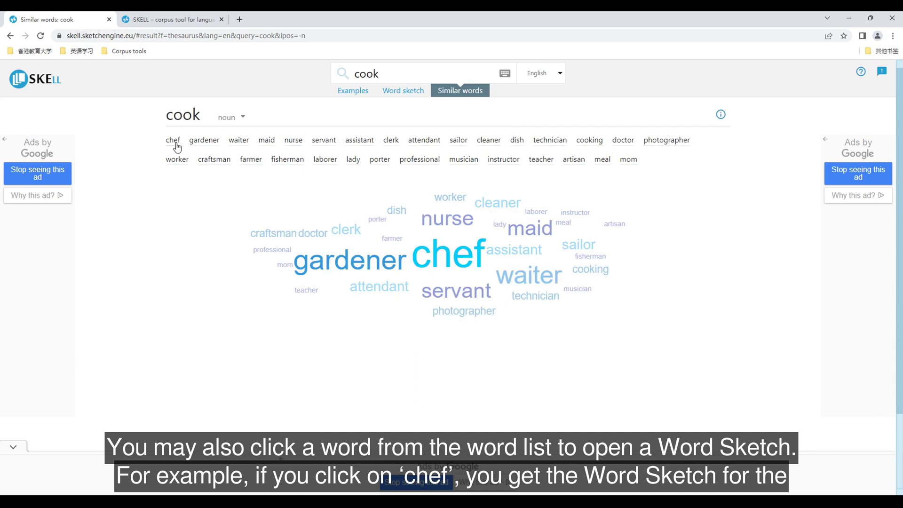
pyautogui.moveTo(177, 147)
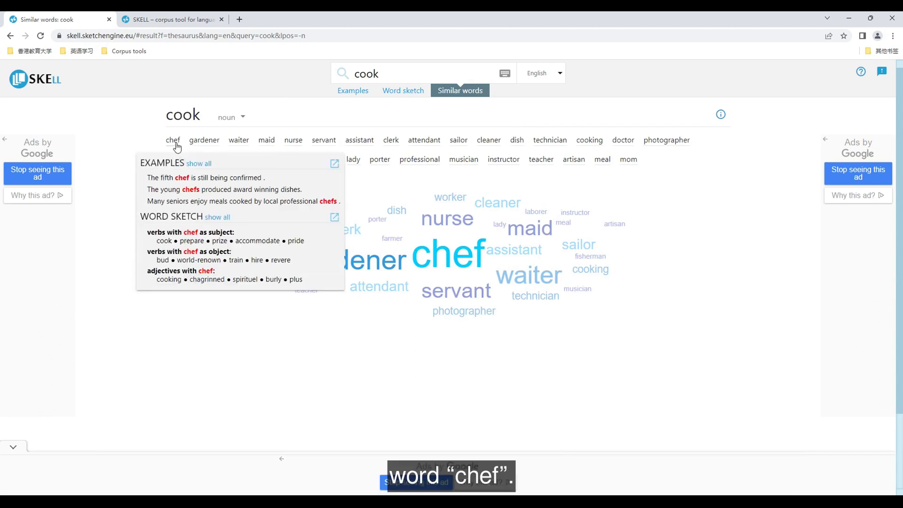